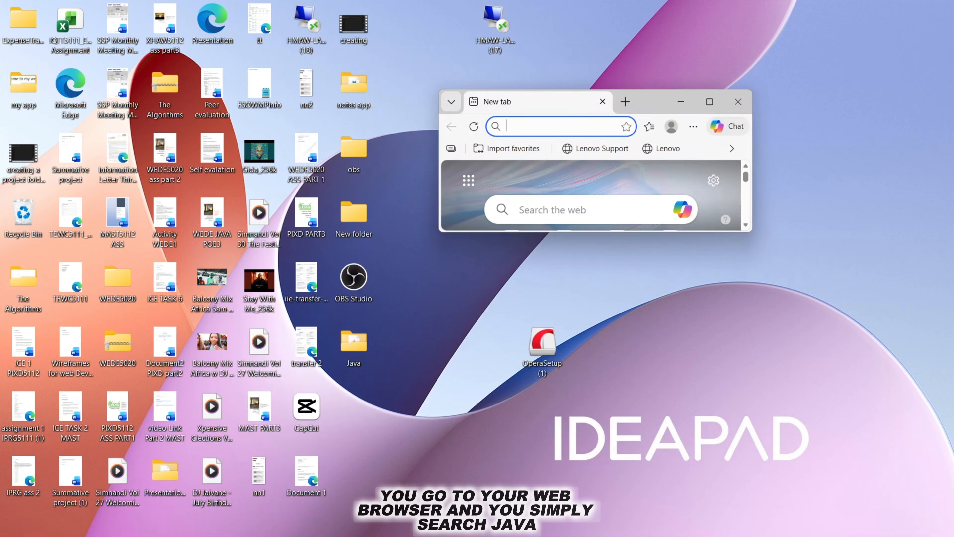
Search the web for Java JDK in a maximized browser window and open Oracle's Java Downloads page
click(705, 101)
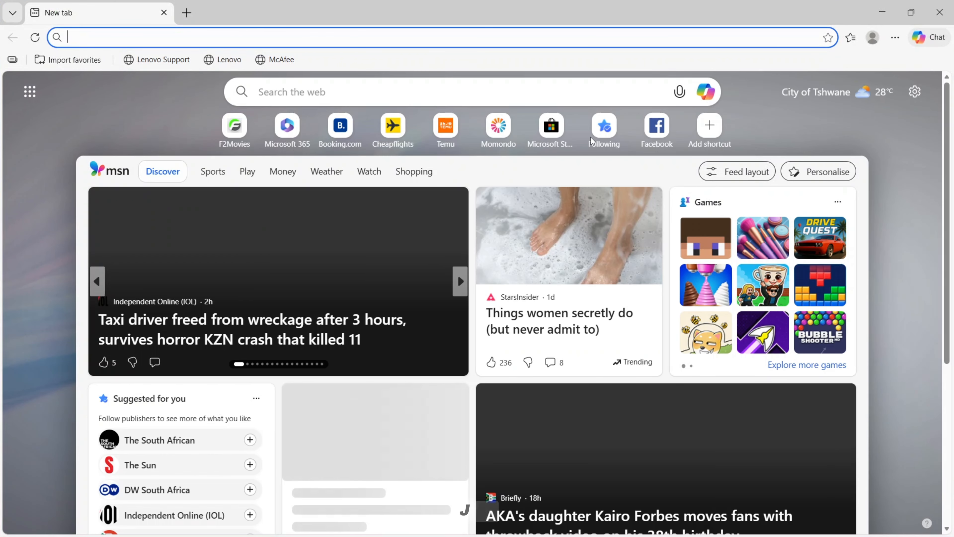
text(Java )
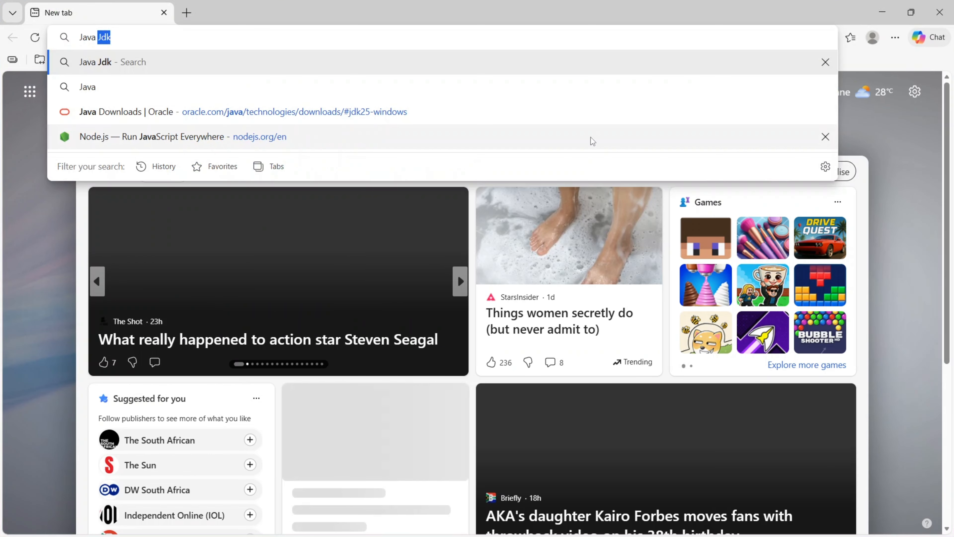
text(JD)
key(Return)
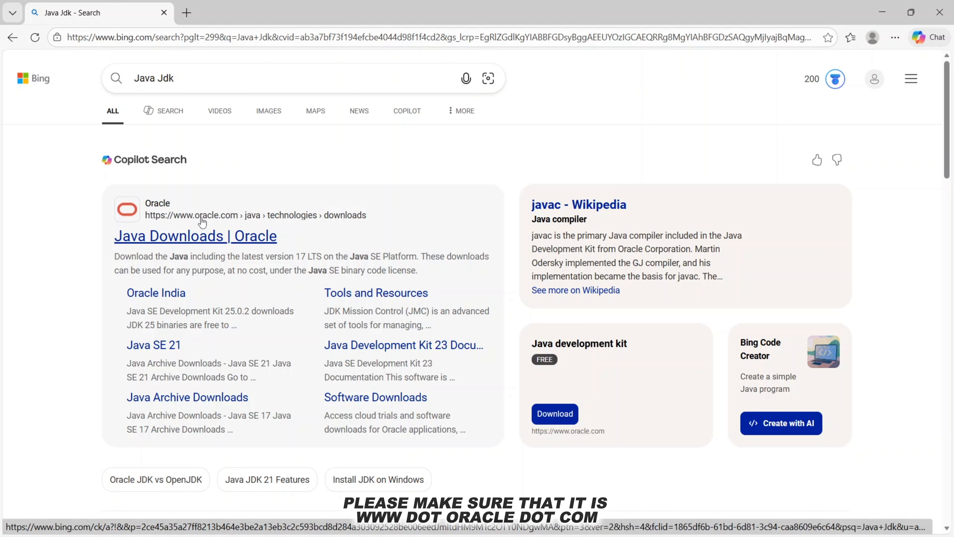
click(218, 236)
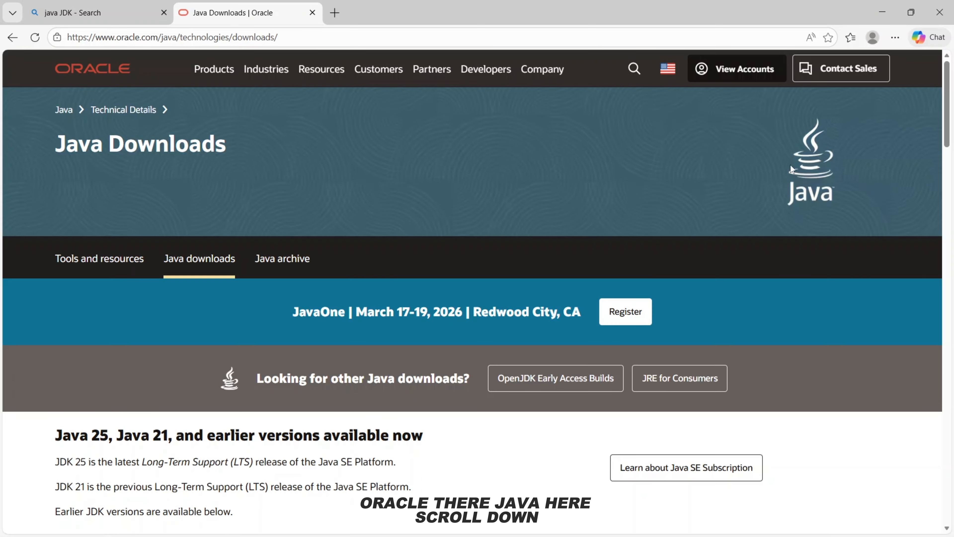
Download the JDK 25 x64 Installer for Windows, jdk-25_windows-x64_bin.exe
scroll(85, 294, down, 8)
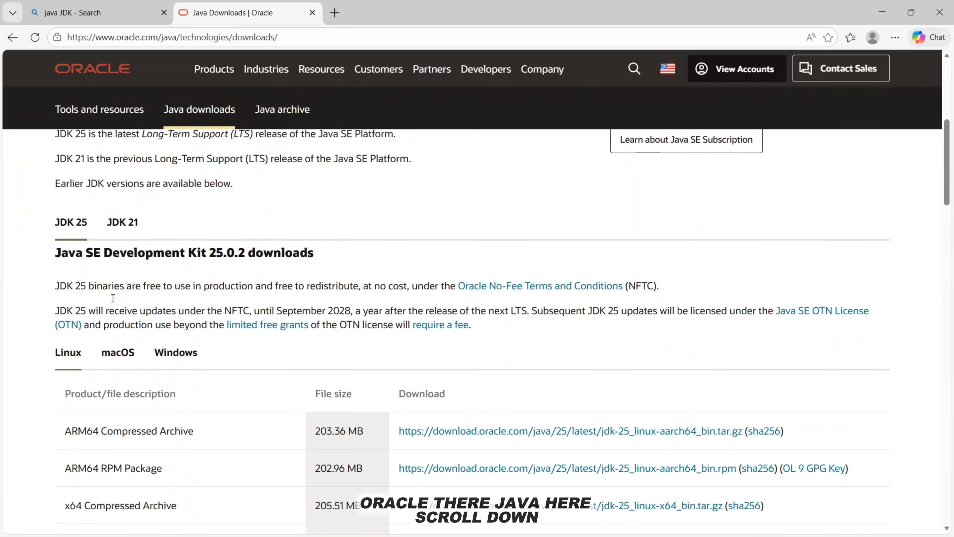
click(180, 312)
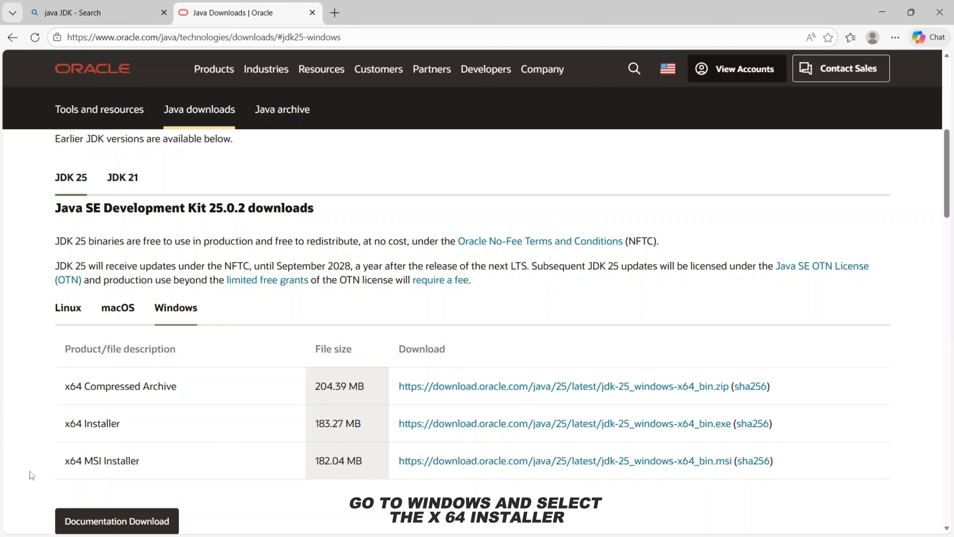
drag(123, 426, 66, 431)
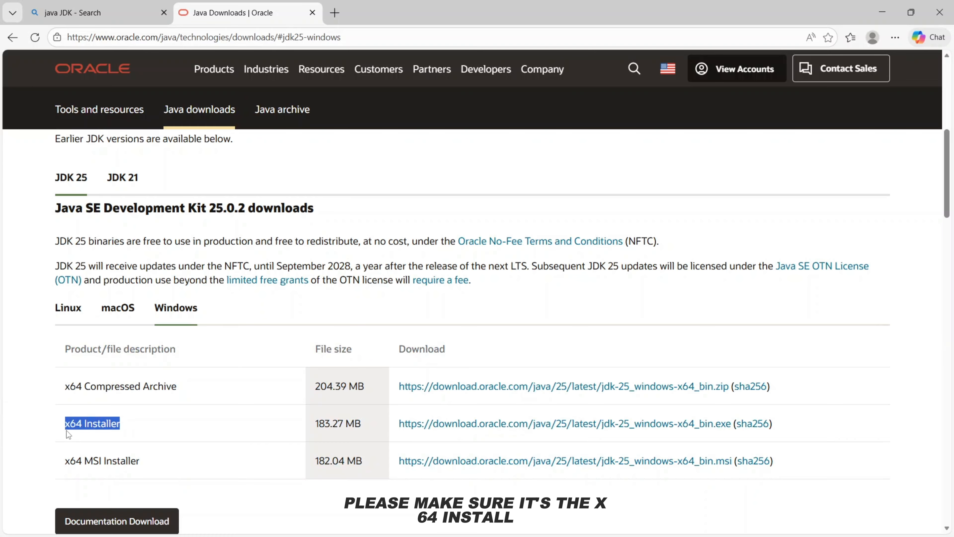
click(174, 431)
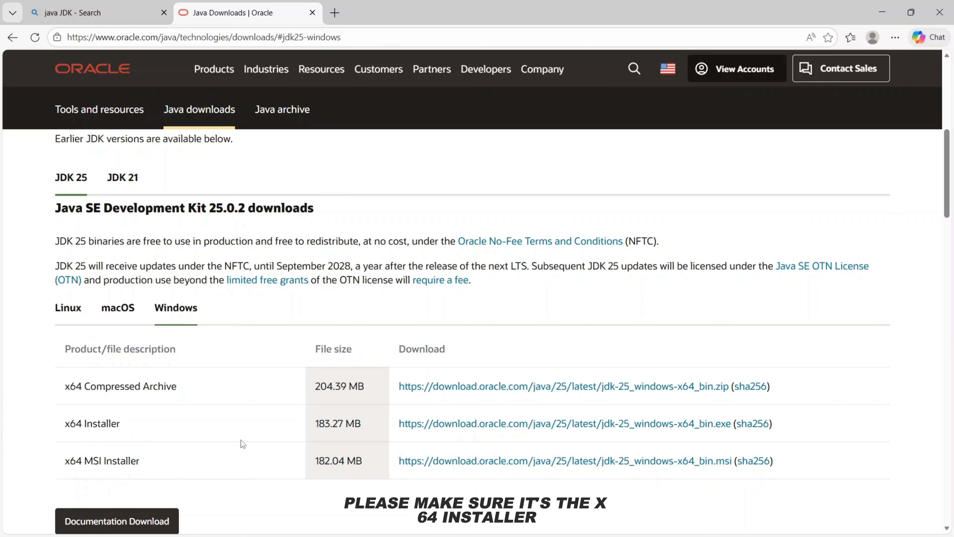
click(446, 425)
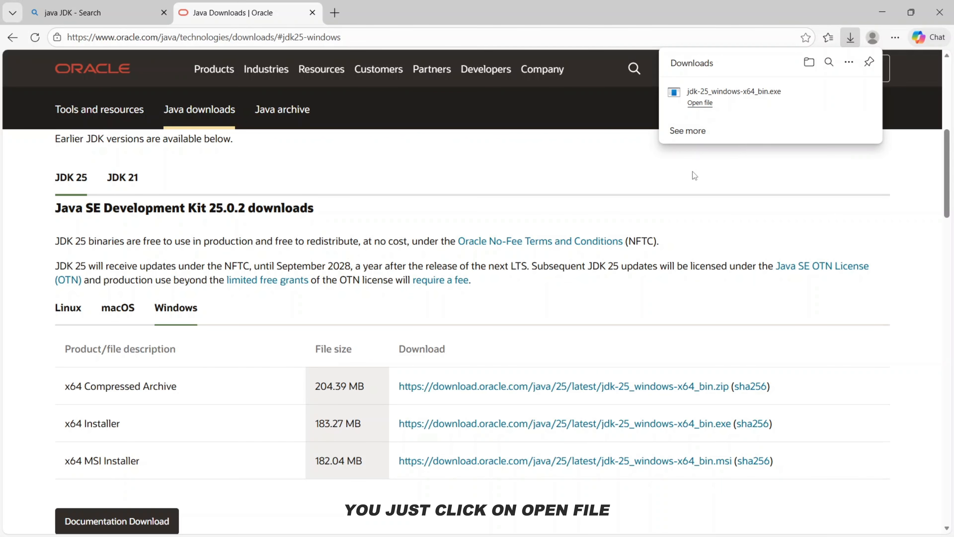
Run the downloaded installer to install the JDK in its default folder, close the wizard and minimize the browser
click(708, 105)
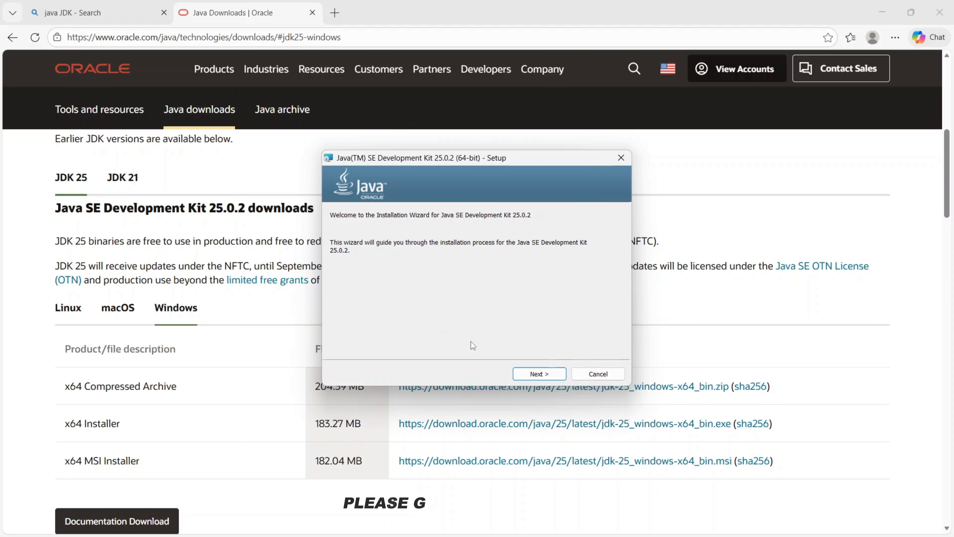
click(539, 375)
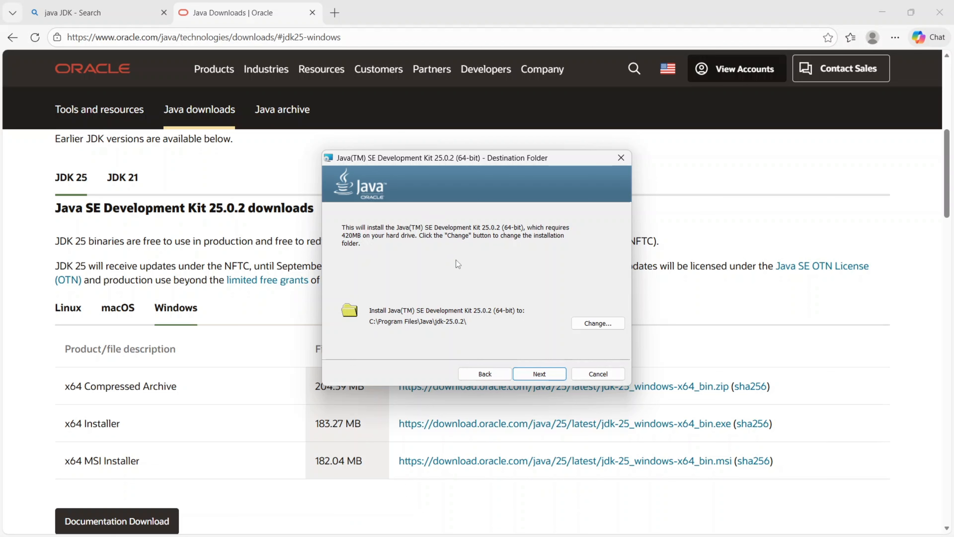
click(533, 370)
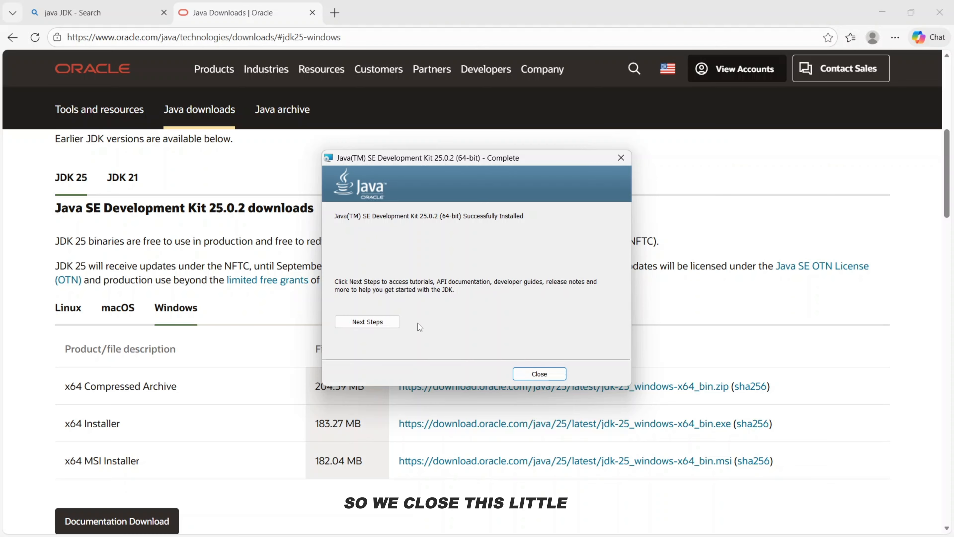
click(534, 373)
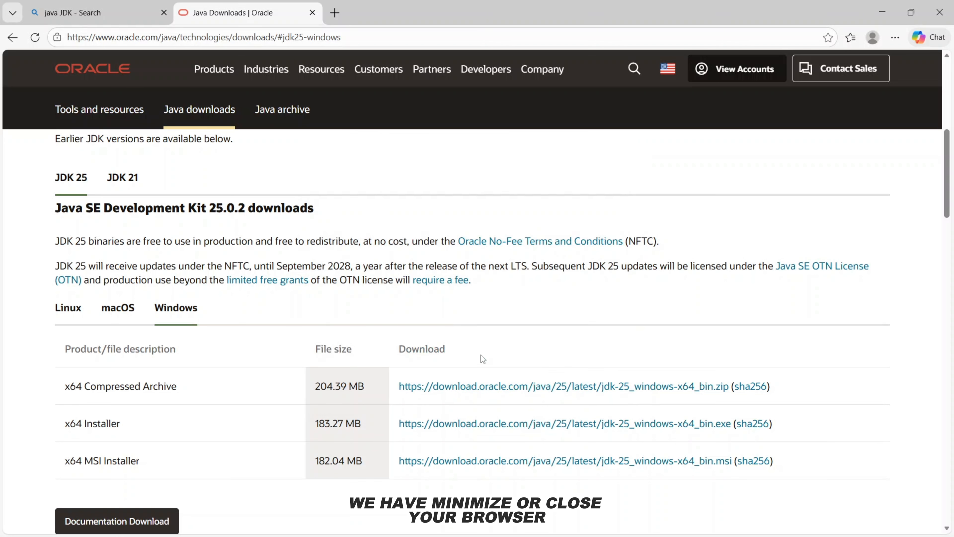
click(882, 11)
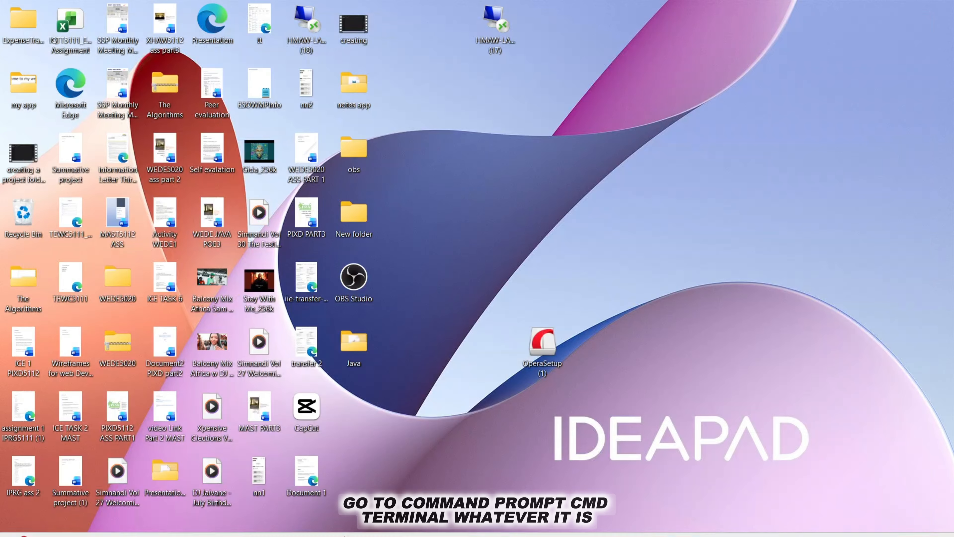
Open Windows Terminal and check the installed Java version with java --version
click(272, 522)
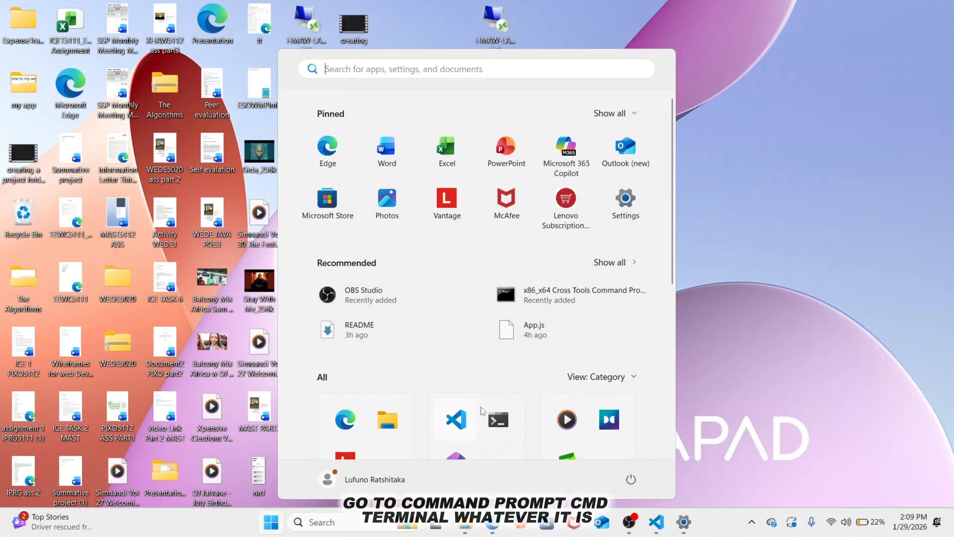
click(499, 416)
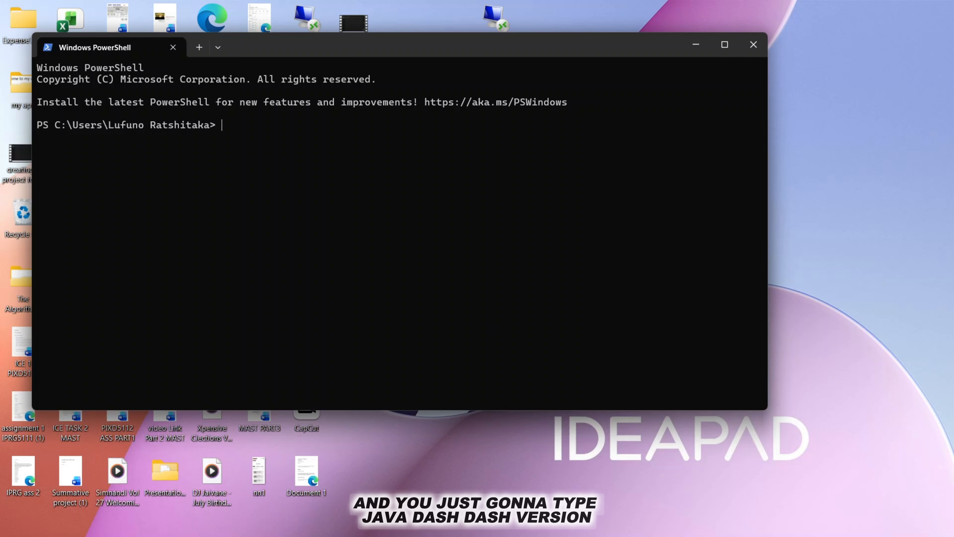
text(java)
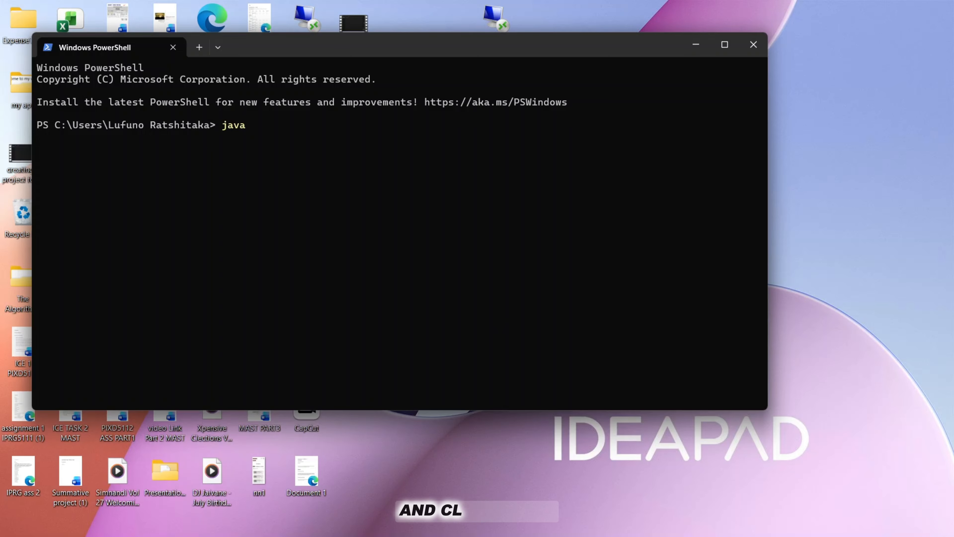
text( --)
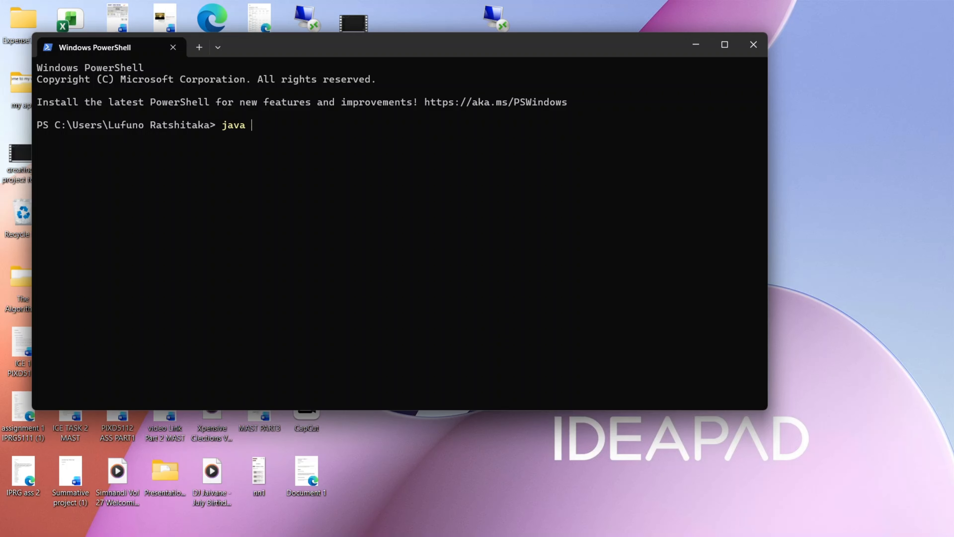
text(version)
key(Return)
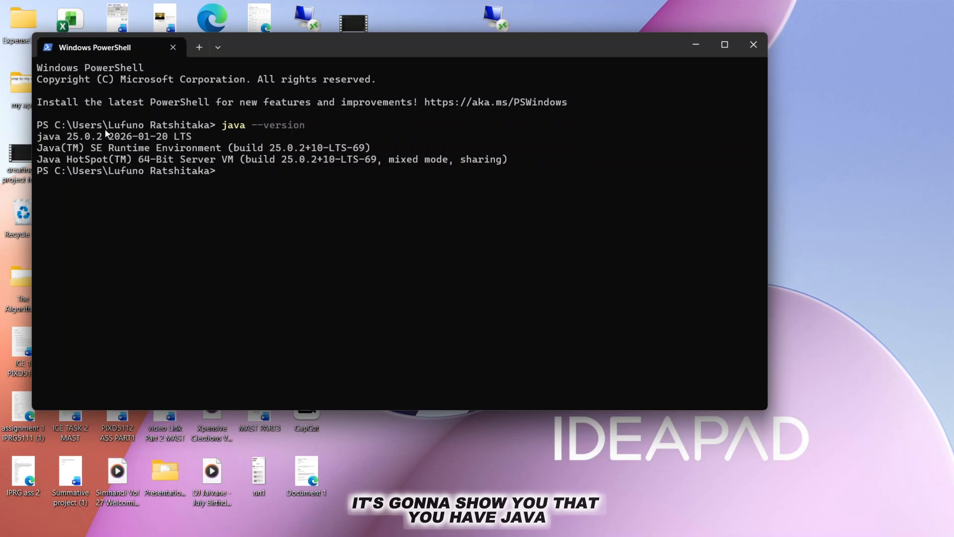
drag(106, 138, 37, 138)
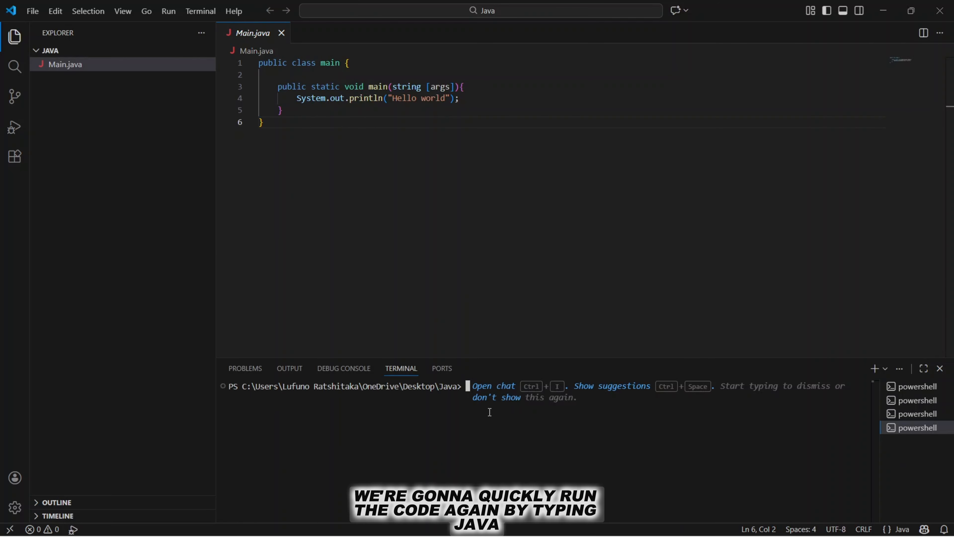
Switch to VS Code and try to run the program in its terminal with java Main.java
text(ja)
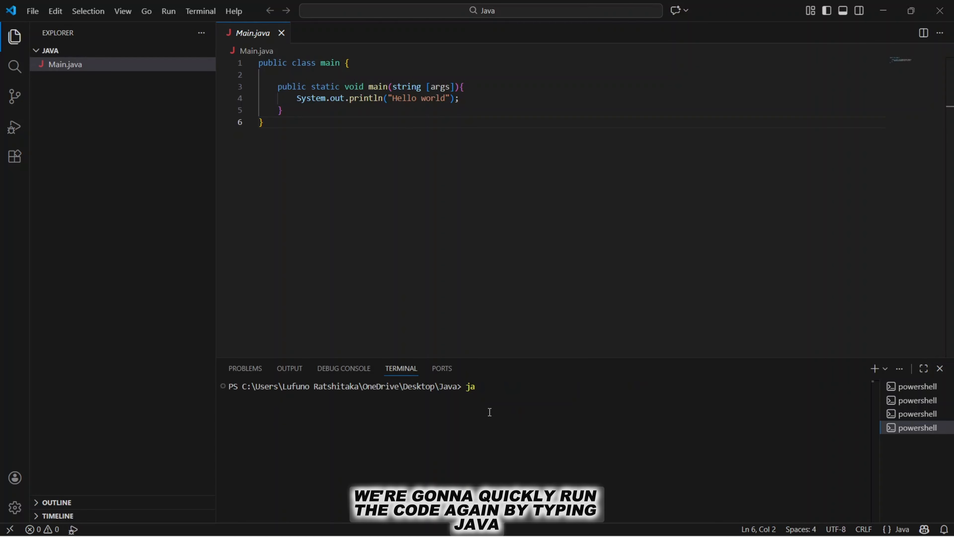
text(va M)
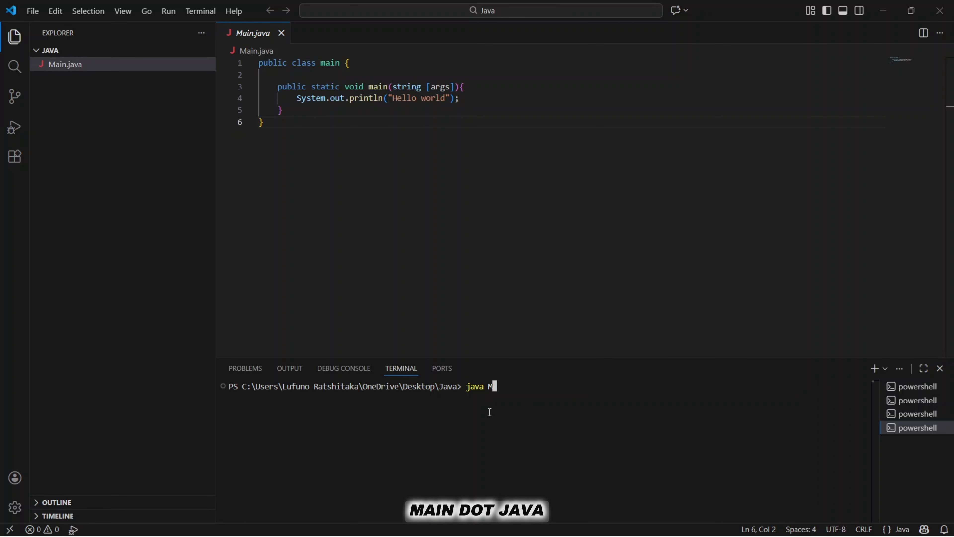
text(ain.)
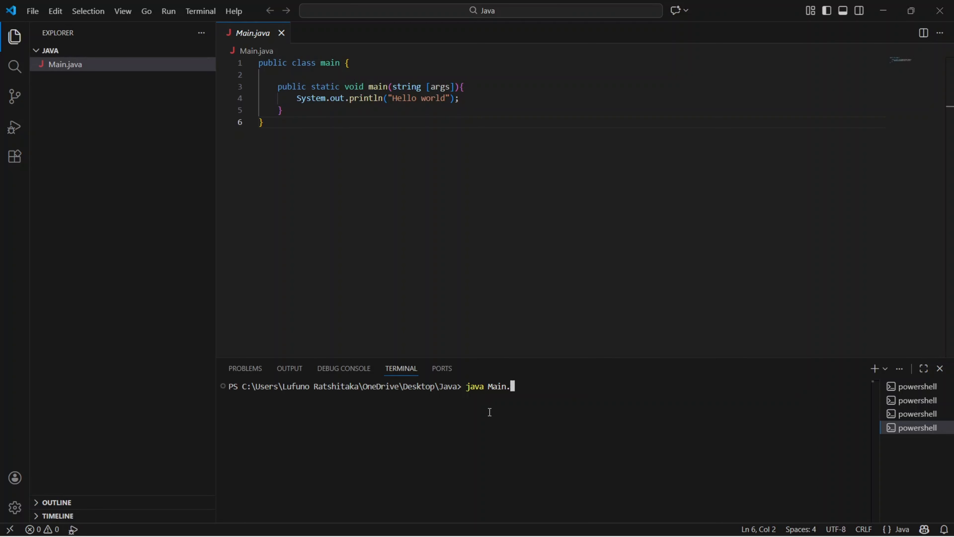
text(java)
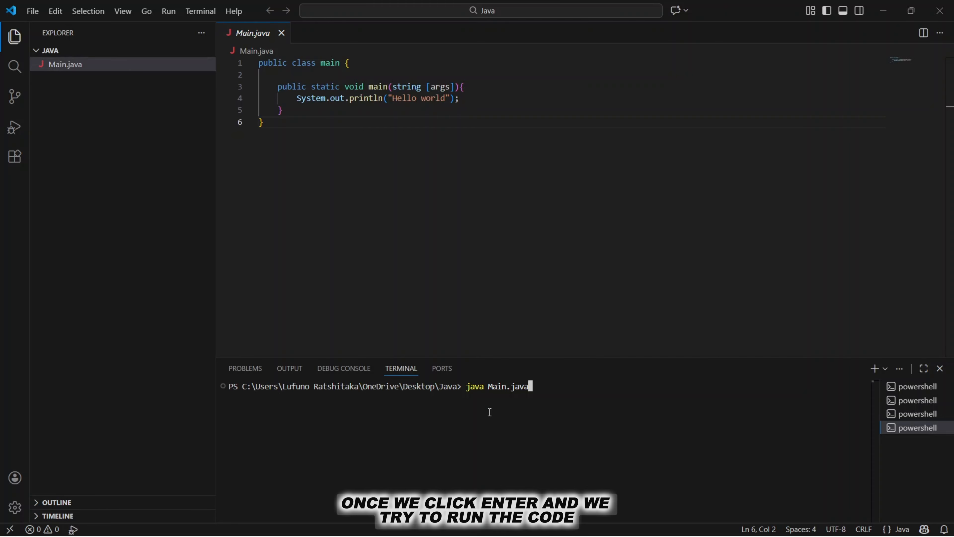
key(Return)
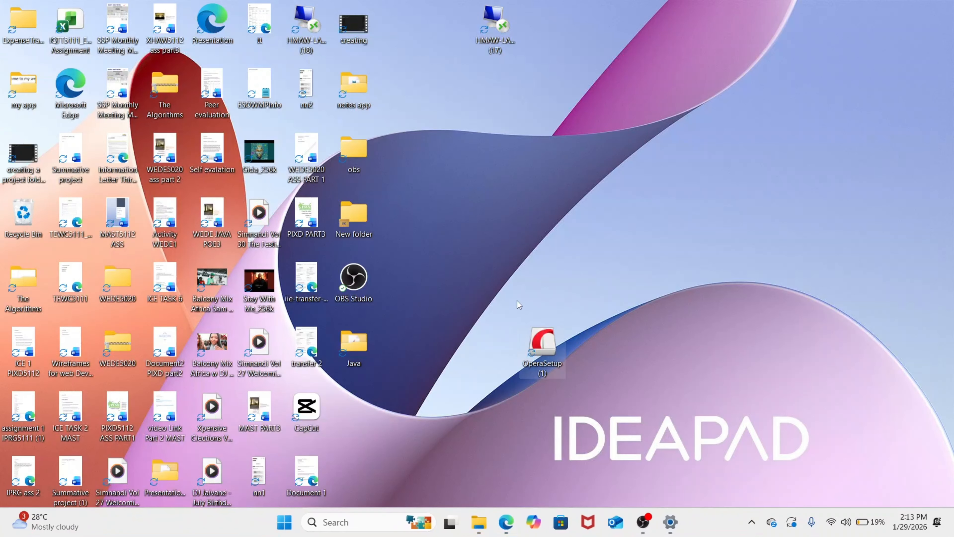
Reopen the Java project in VS Code and install the Extension Pack for Java
key(super)
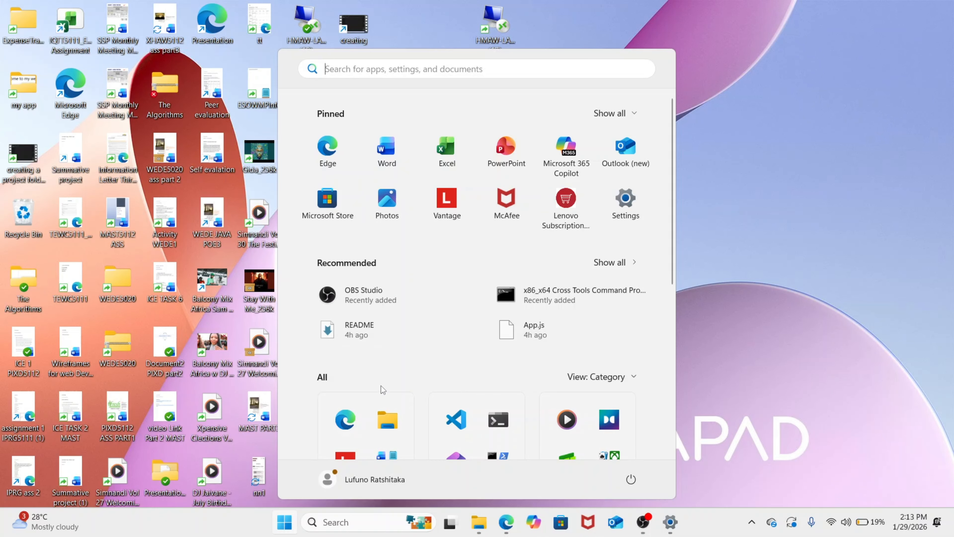
key(Escape)
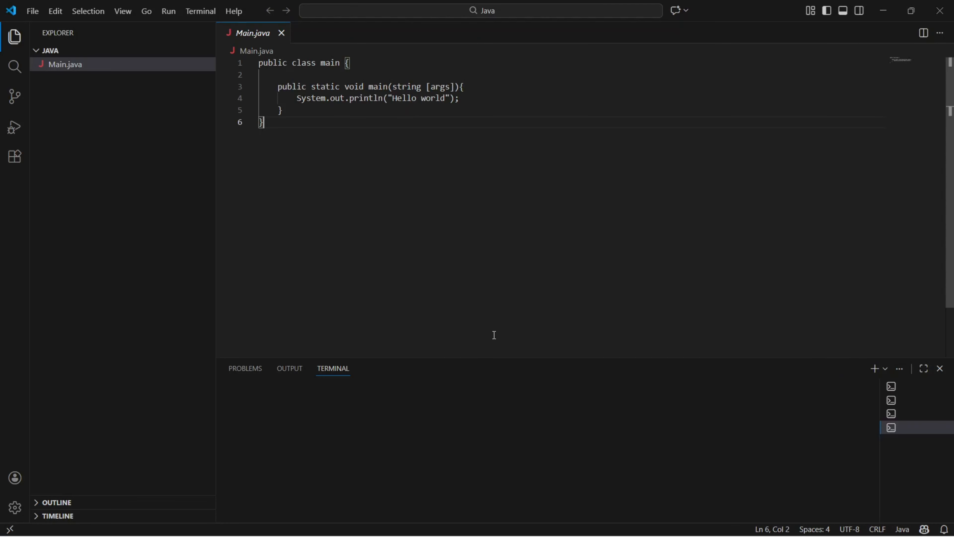
click(826, 500)
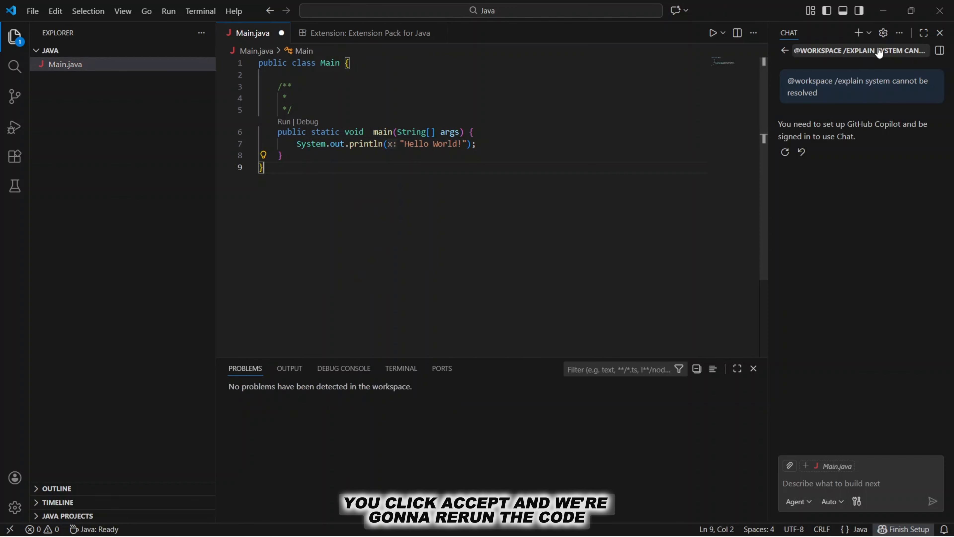
Hide the chat pane, save Main.java and run its main method, allowing OpenJDK Platform binary network access
key(ctrl+alt+b)
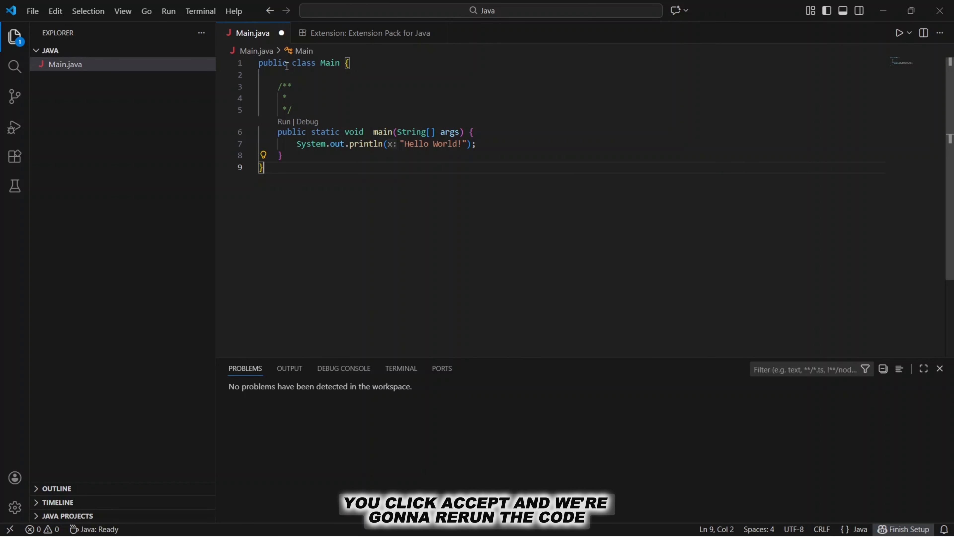
key(ctrl+s)
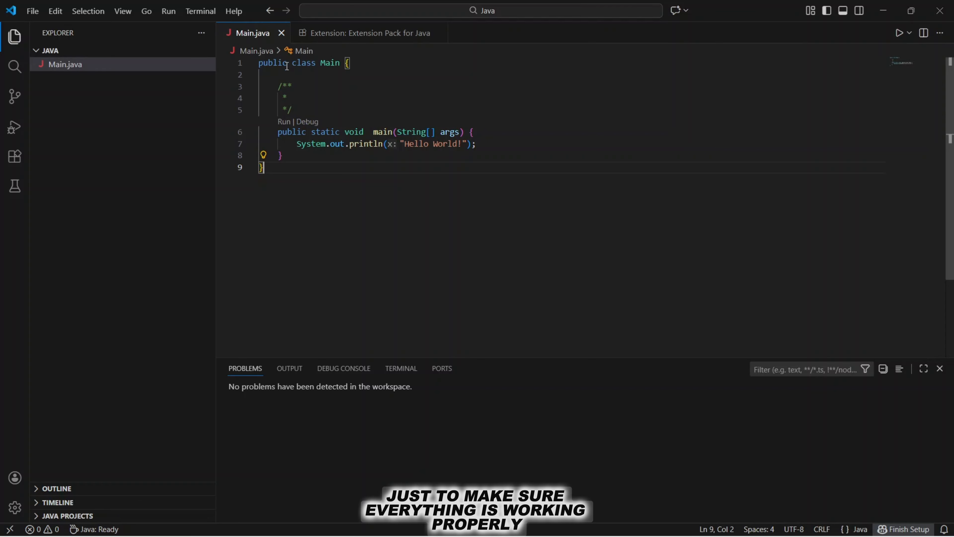
click(283, 122)
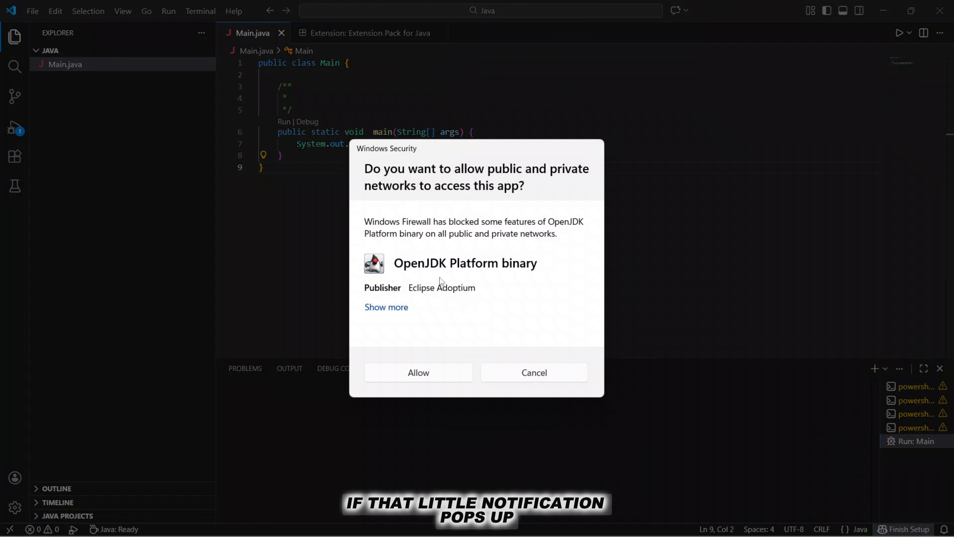
click(433, 370)
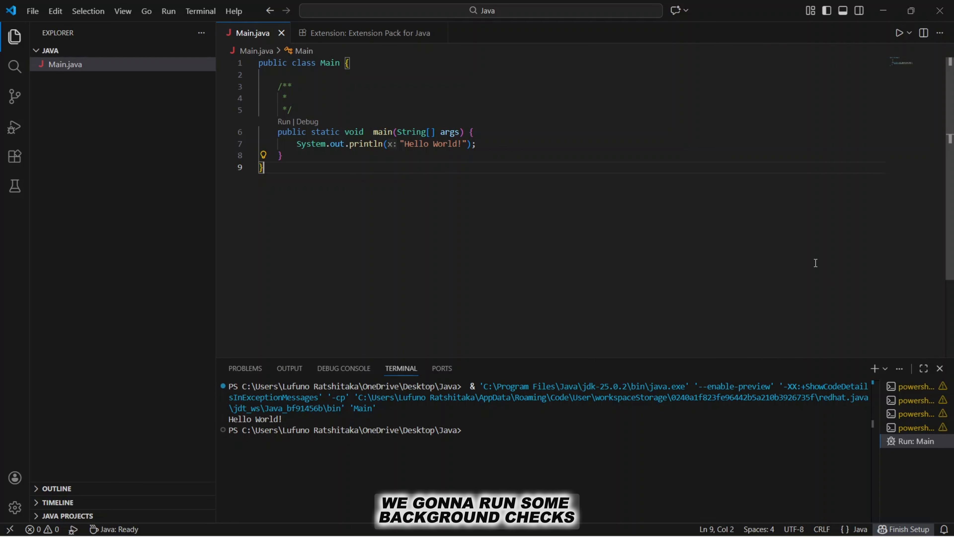
Close the existing terminal panel, start a new terminal, run java Main.java there and highlight the program's output line
click(939, 368)
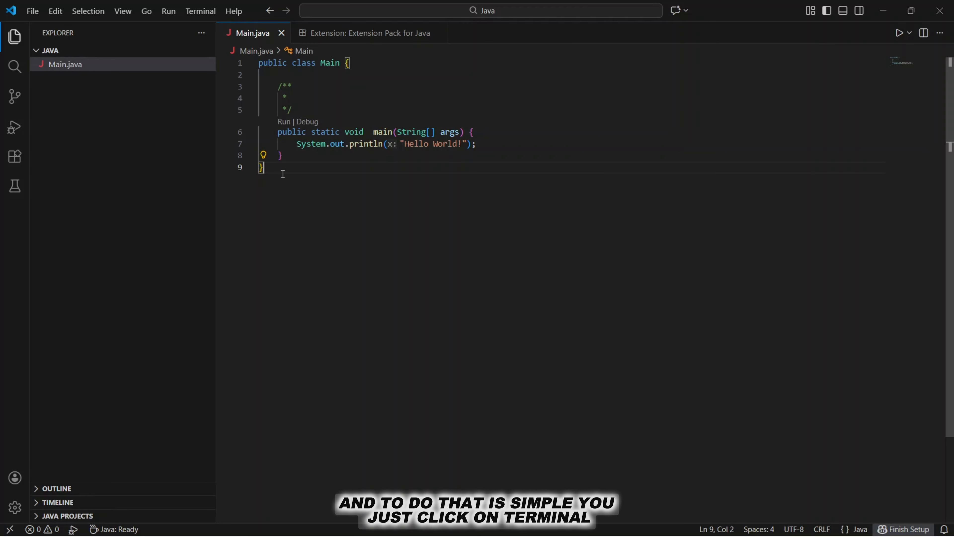
click(202, 11)
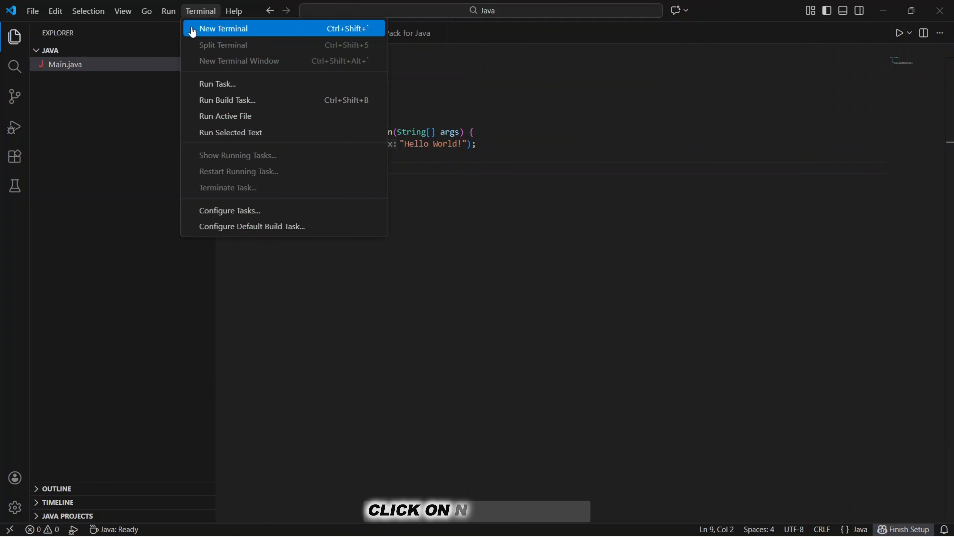
click(203, 30)
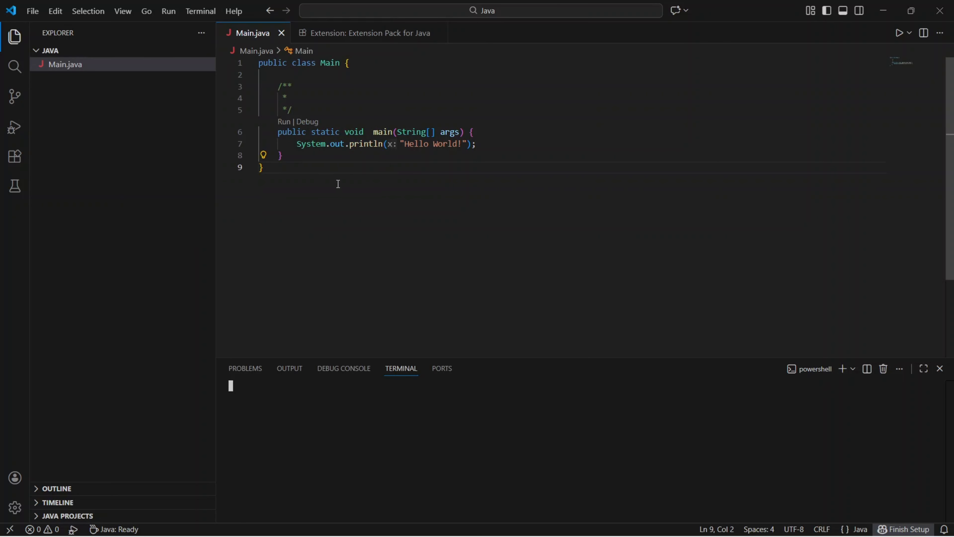
text(ja)
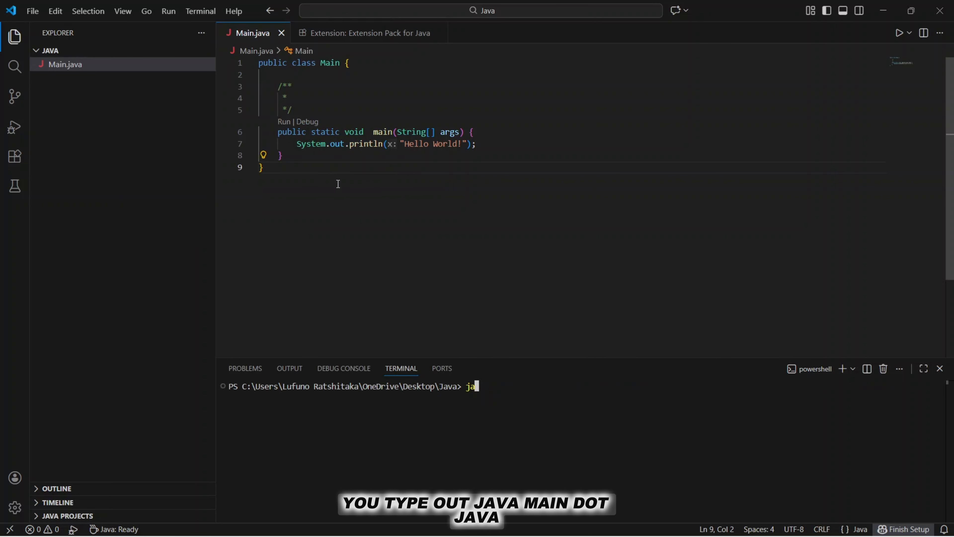
text(va Main.j)
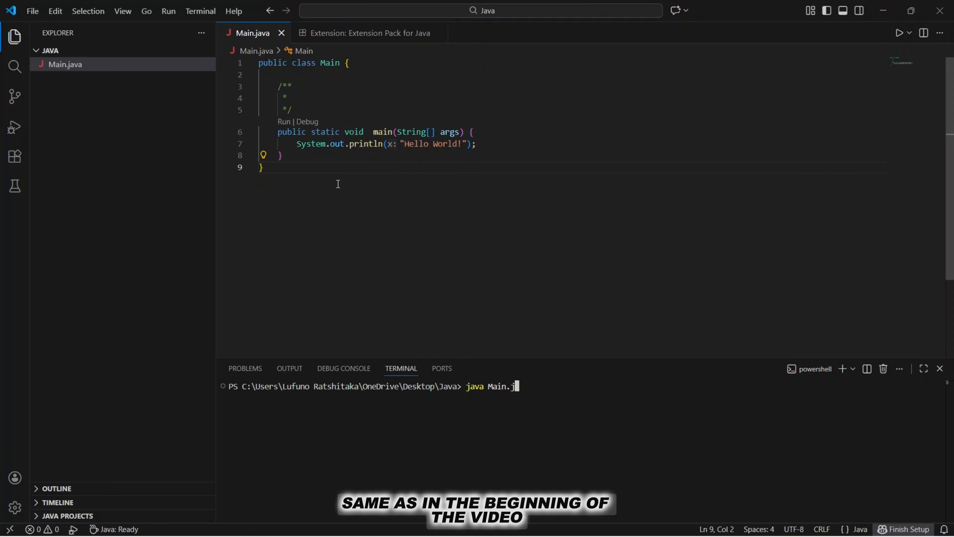
text(ava)
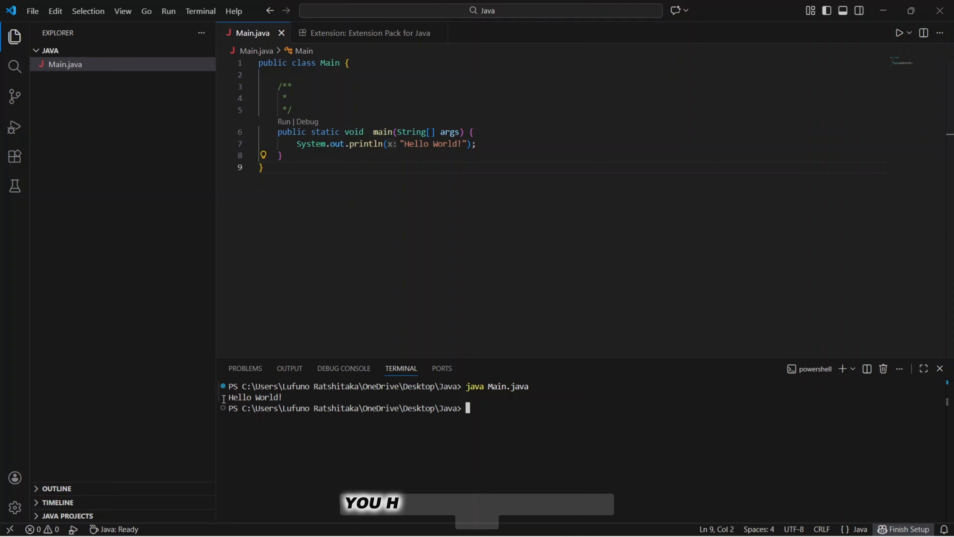
drag(226, 398, 284, 398)
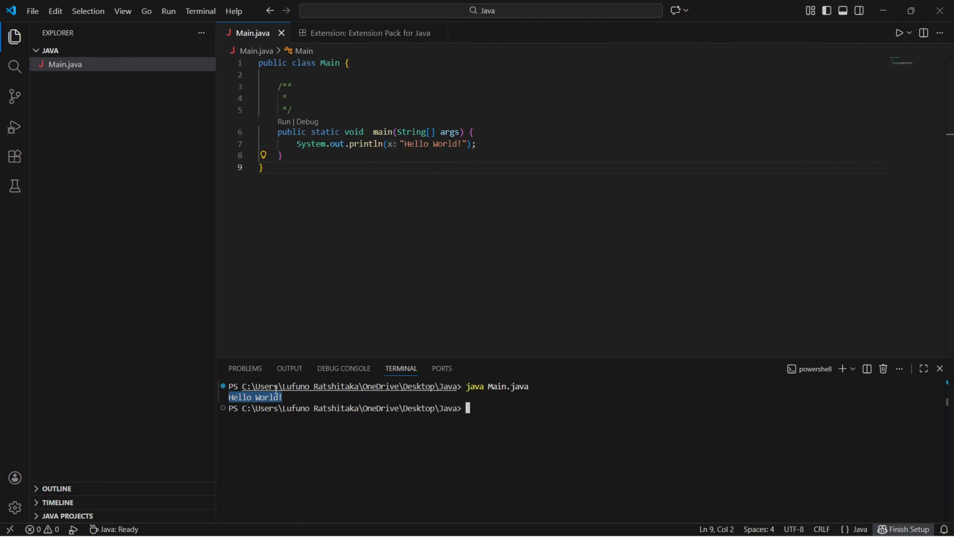